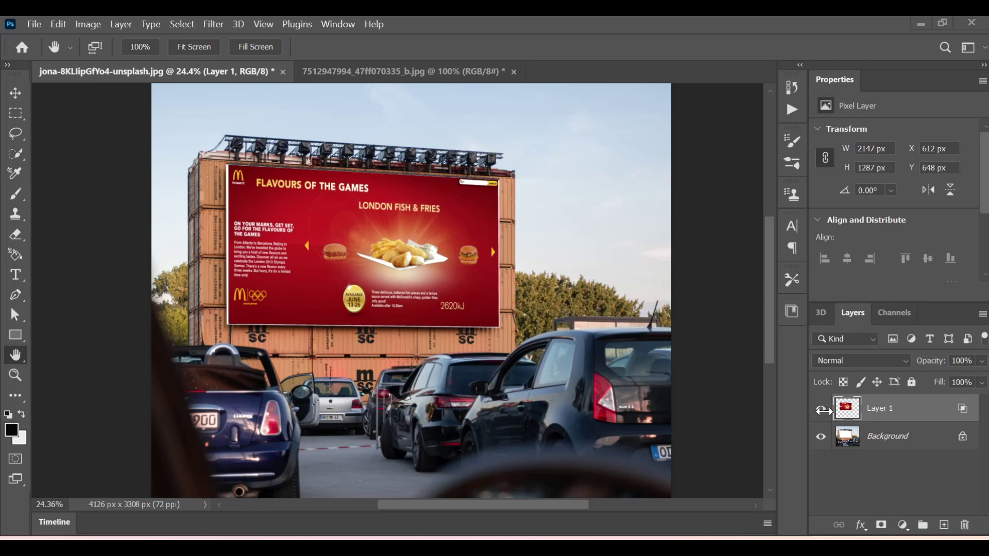
- Close the McDonald's ad and the drive-in composite documents without saving changes
left_click(821, 411)
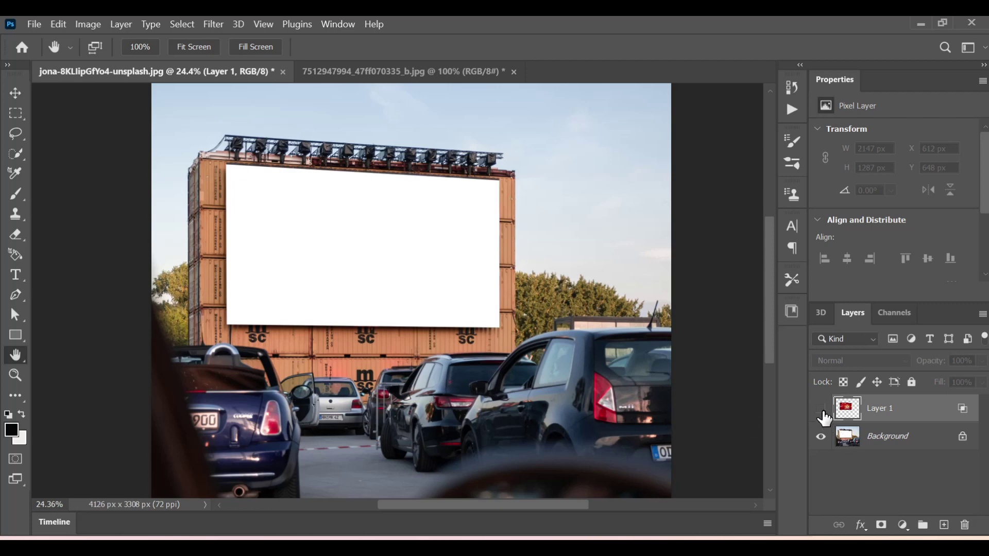
left_click(821, 410)
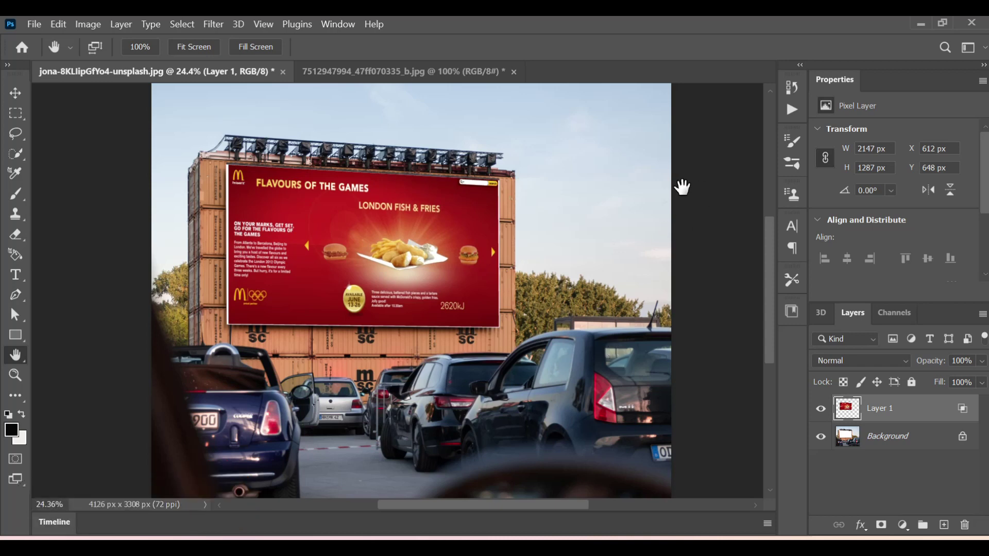
left_click(514, 71)
left_click(541, 237)
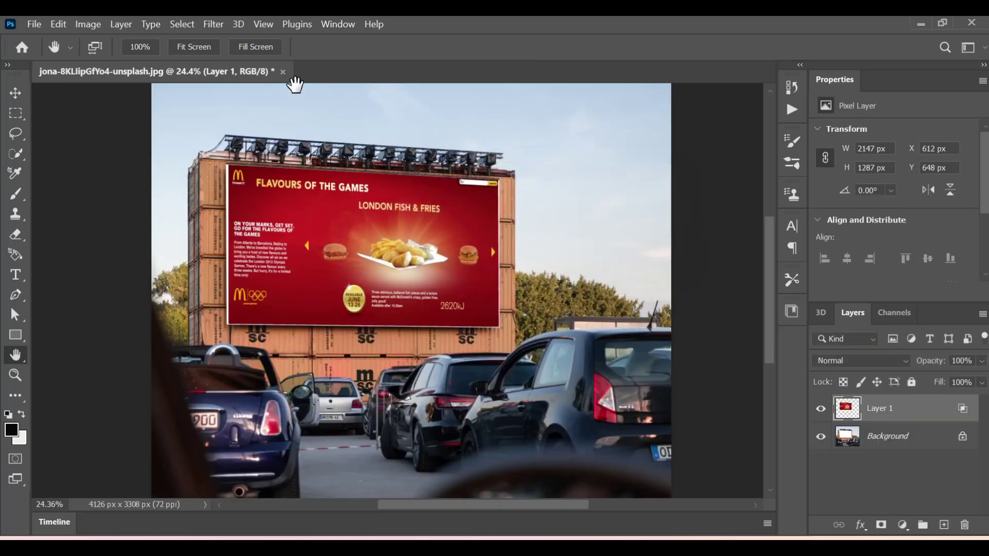
left_click(283, 72)
left_click(541, 237)
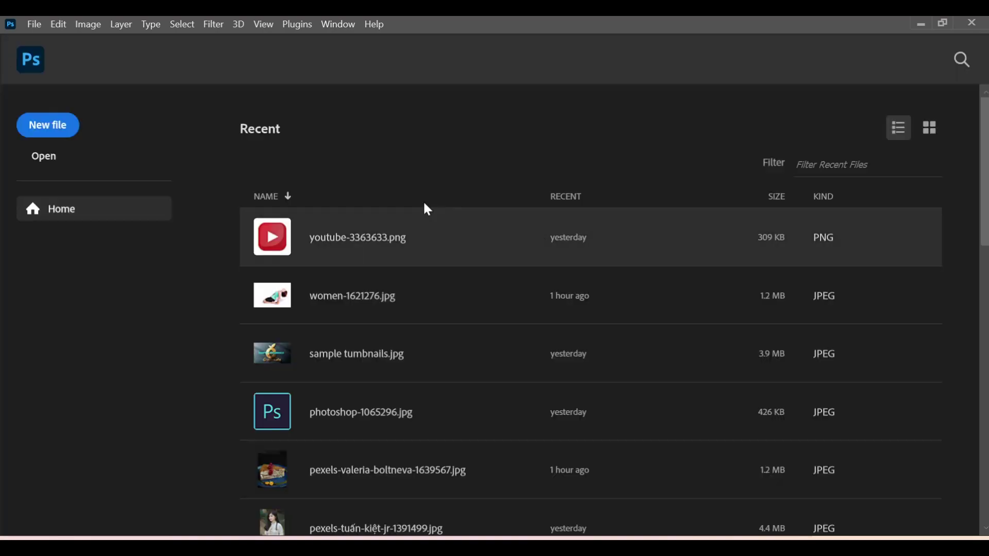
left_click(51, 160)
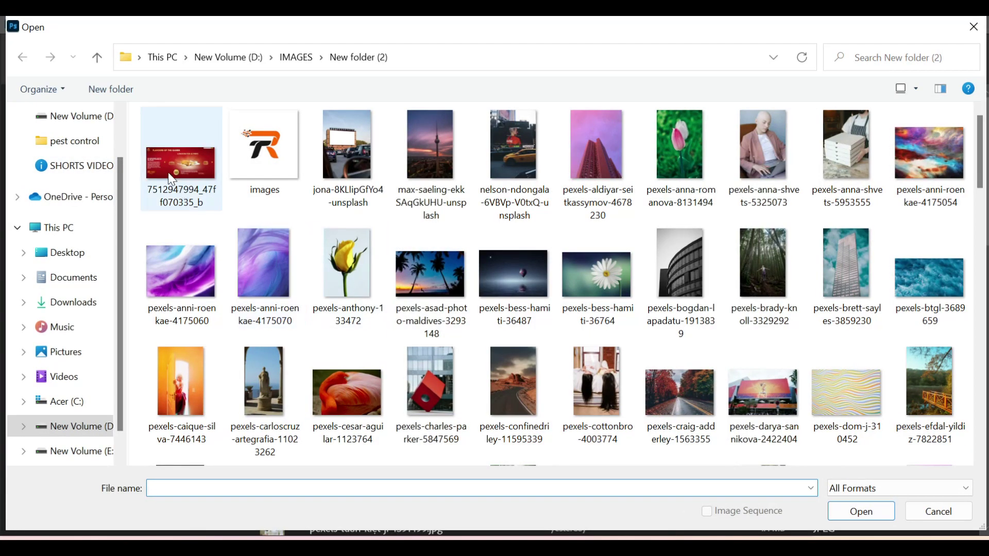
left_click(355, 154)
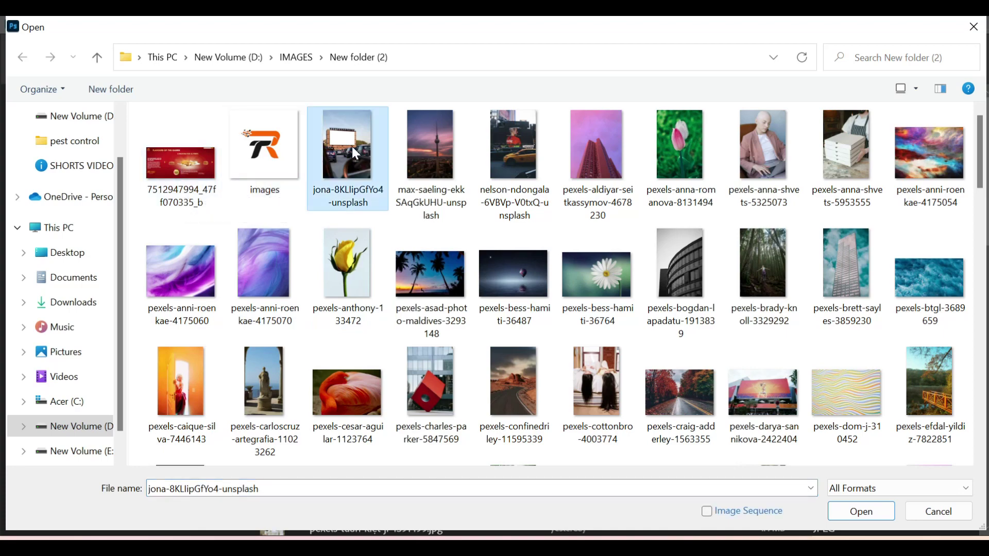
left_click(847, 513)
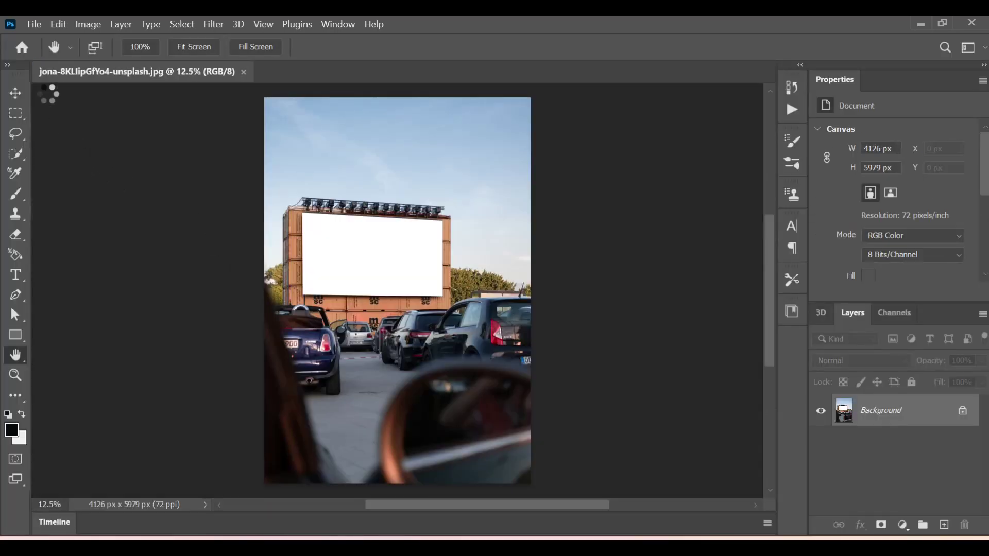
left_click(35, 24)
left_click(46, 52)
left_click(183, 185)
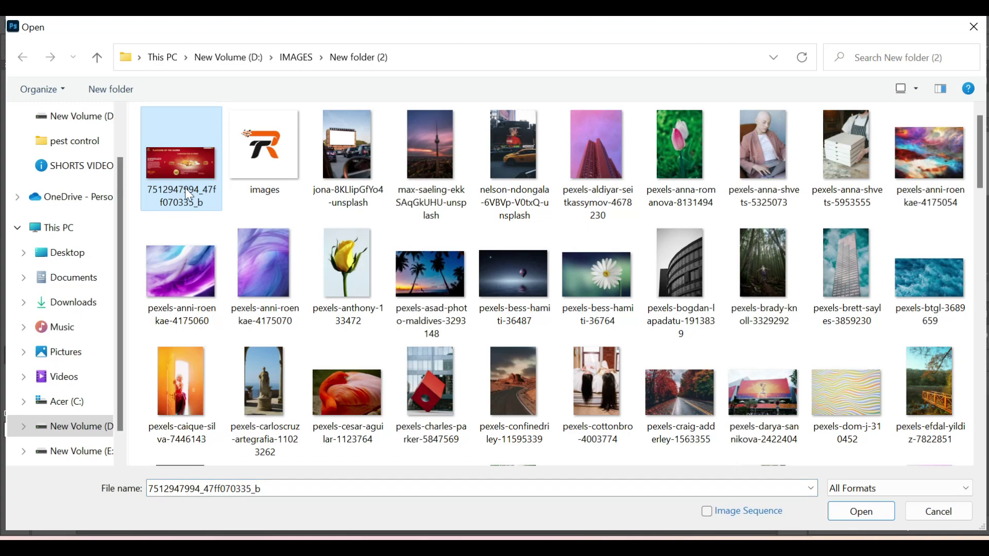
left_click(867, 516)
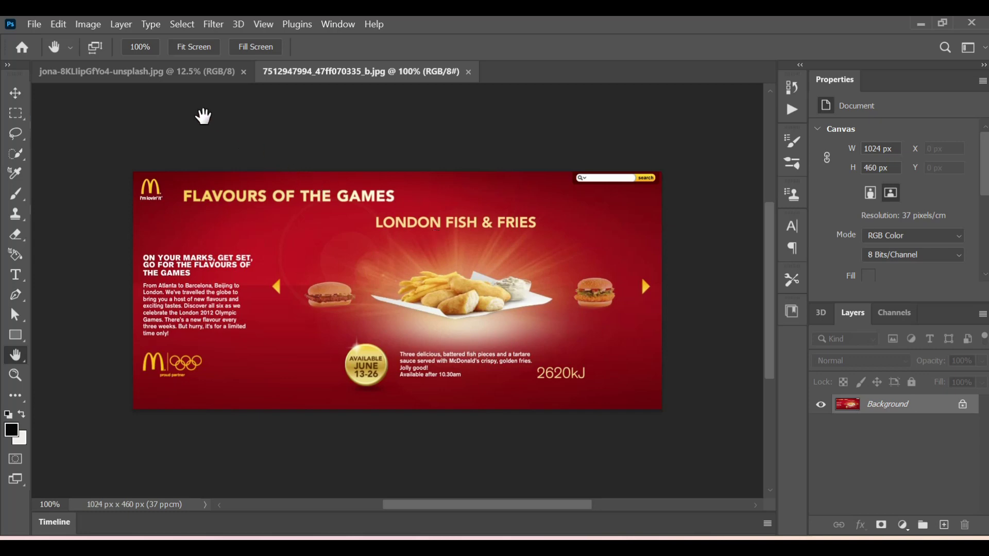
left_click(164, 80)
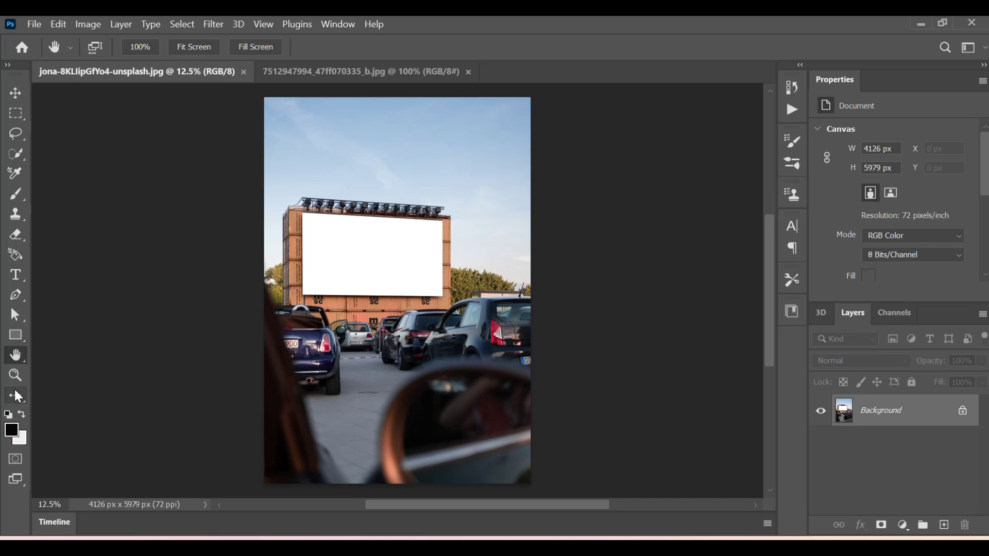
- Crop the sky and blurry foreground off the drive-in photo, leaving 4126 × 3261 px around the billboard
key("i")
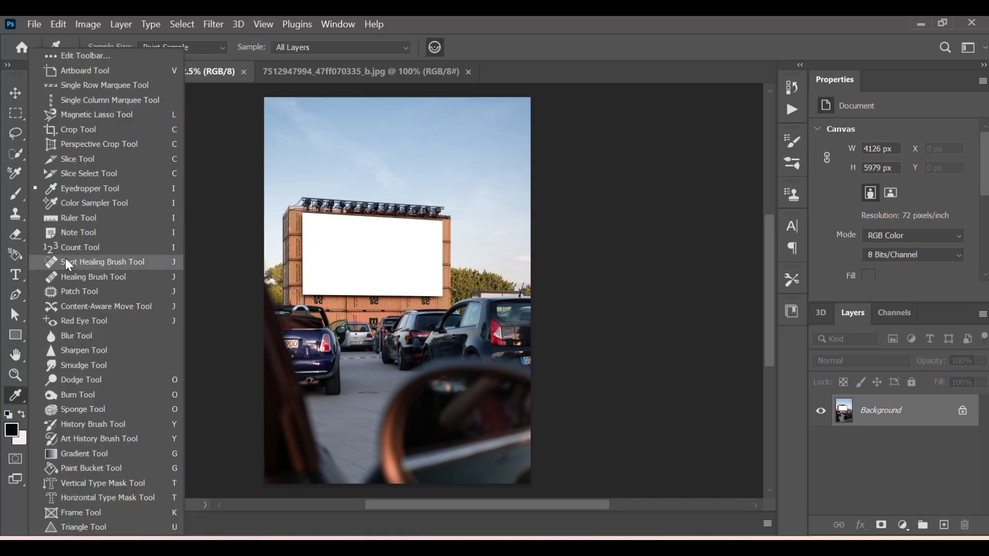
left_click(62, 130)
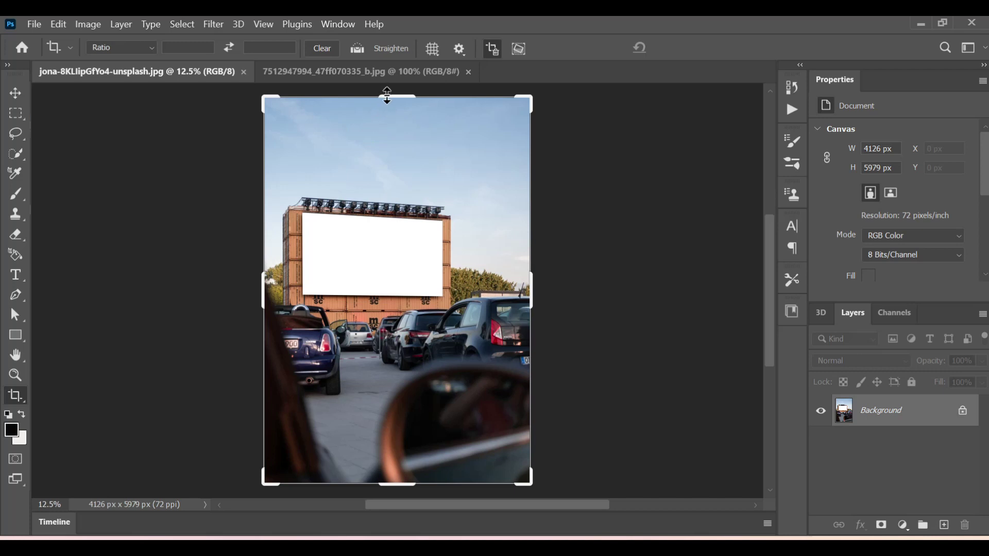
left_click_drag(384, 95, 387, 128)
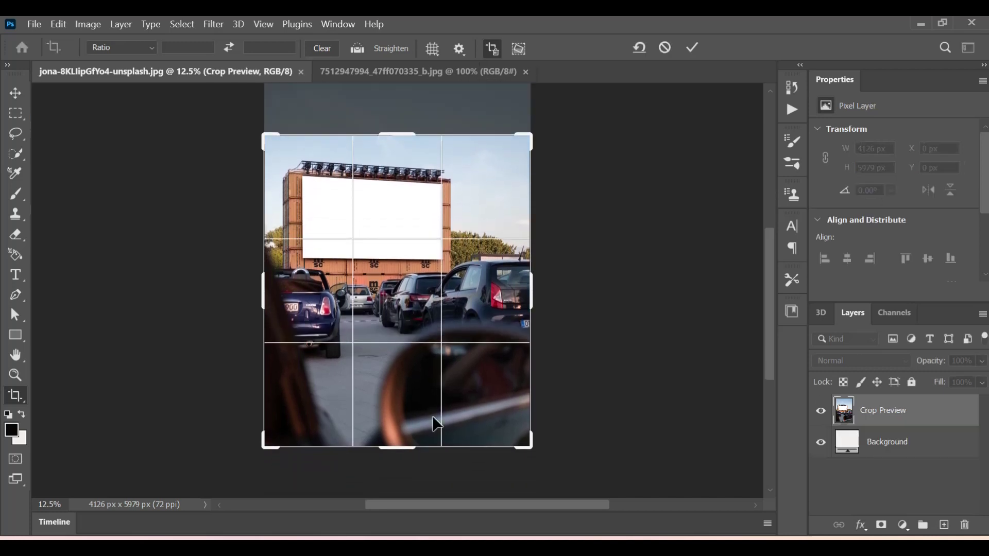
left_click_drag(386, 451, 391, 398)
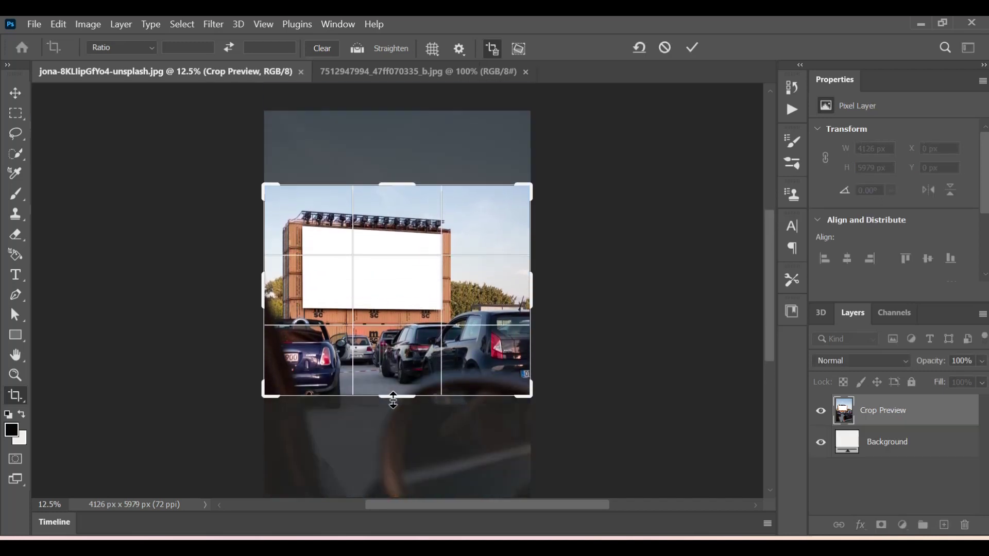
left_click(693, 48)
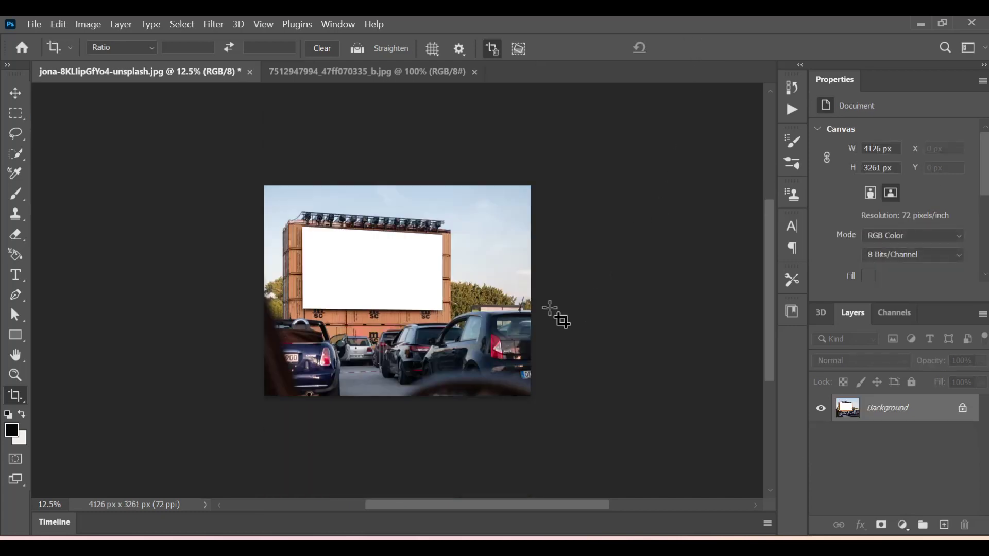
scroll(529, 335, "up", 1)
scroll(529, 336, "up", 1)
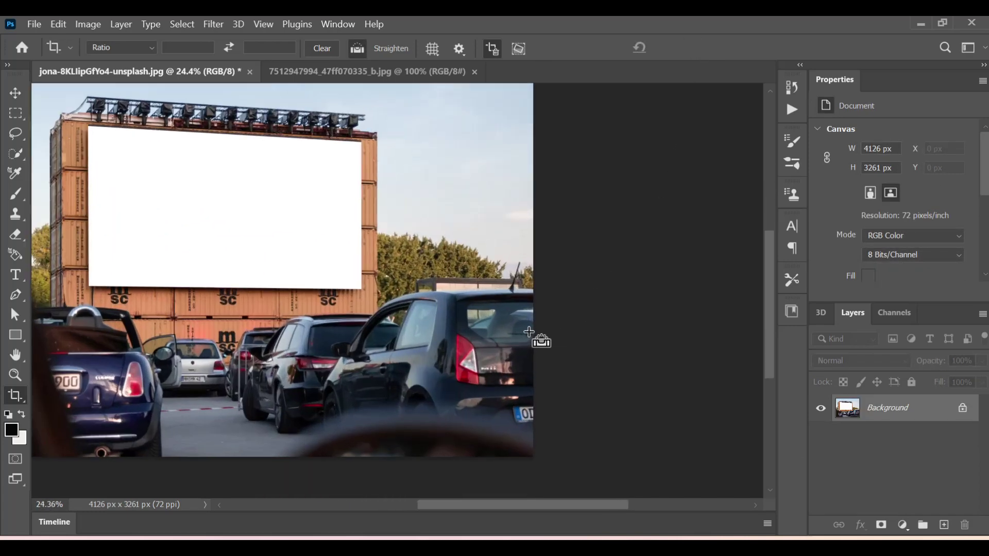
left_click_drag(325, 346, 470, 385)
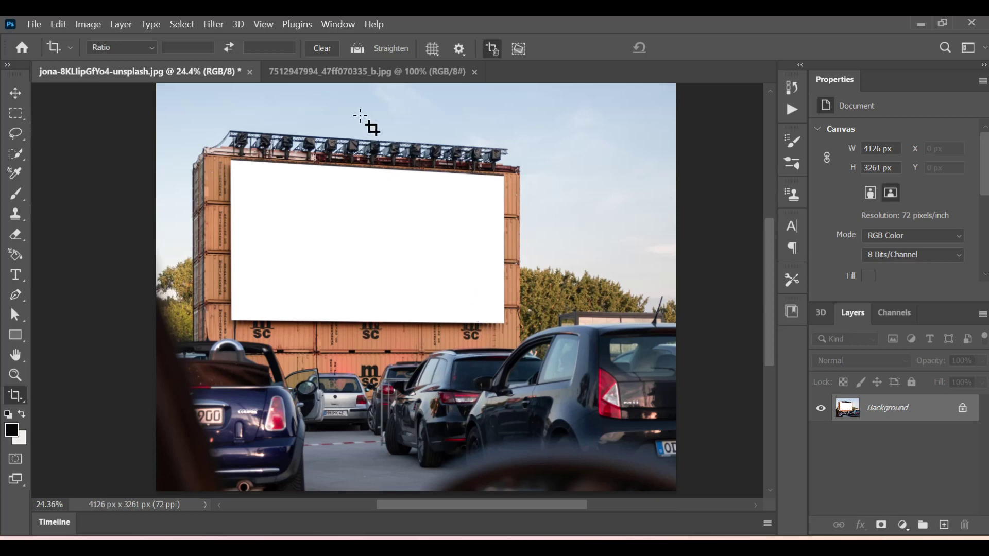
left_click(352, 76)
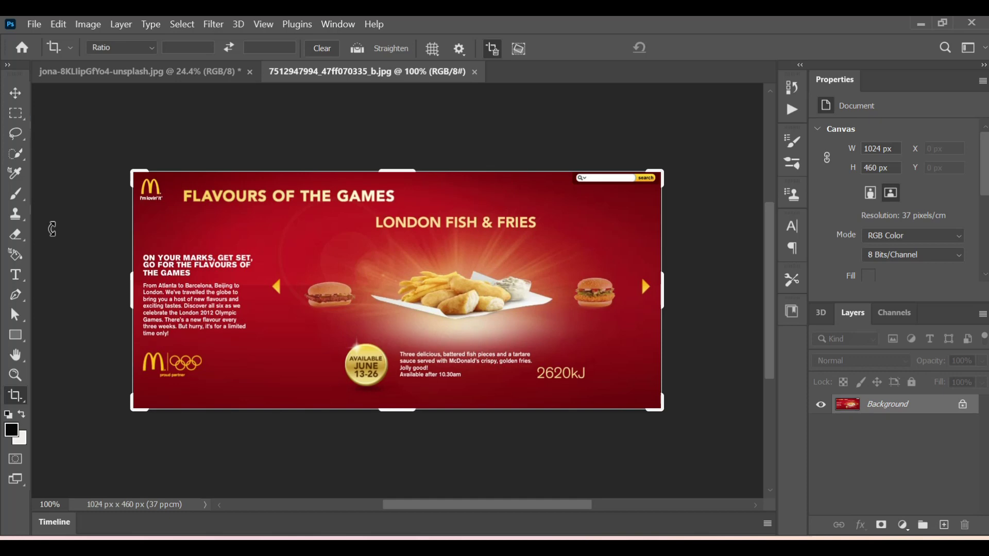
- Select all of the ad image, then add an empty Layer 1 to the drive-in photo
key("ctrl+a")
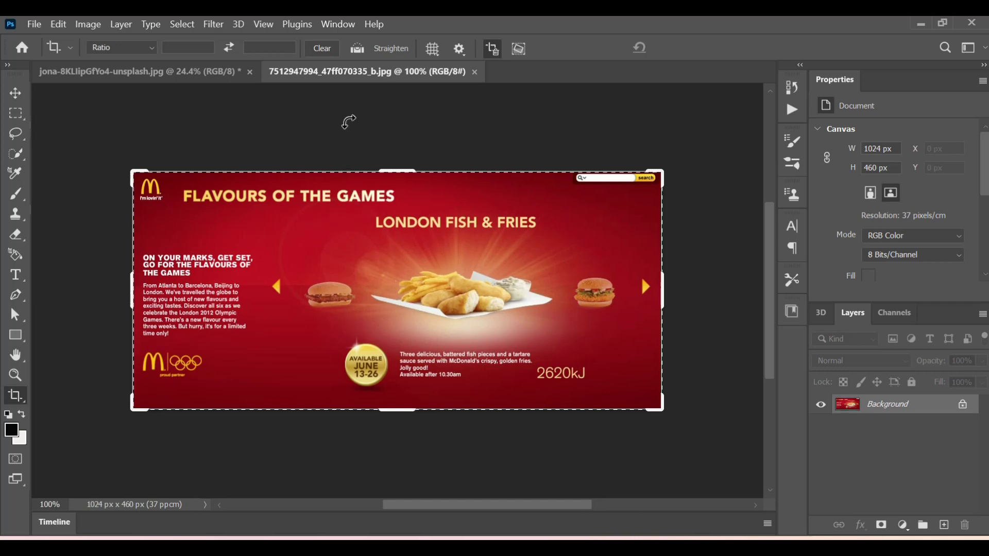
left_click(240, 75)
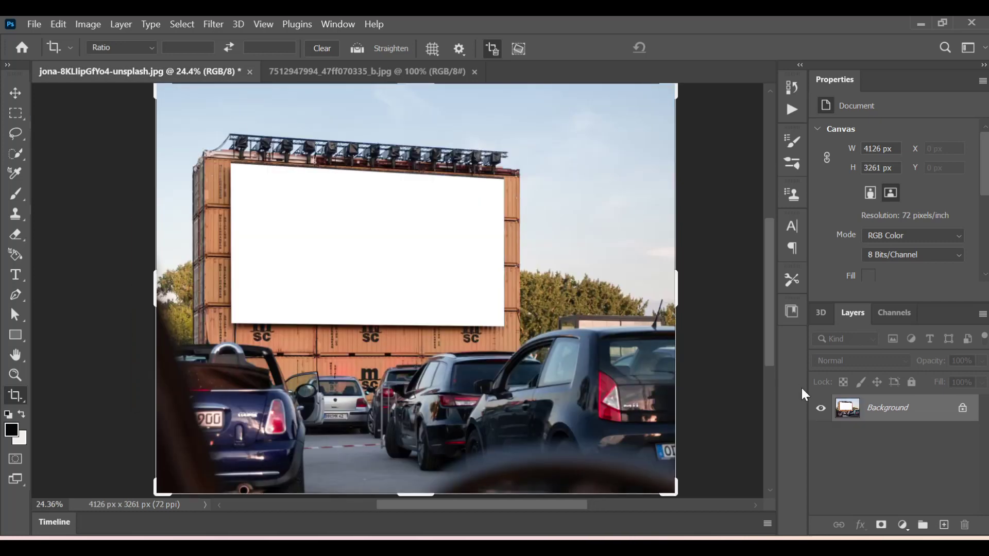
left_click(944, 525)
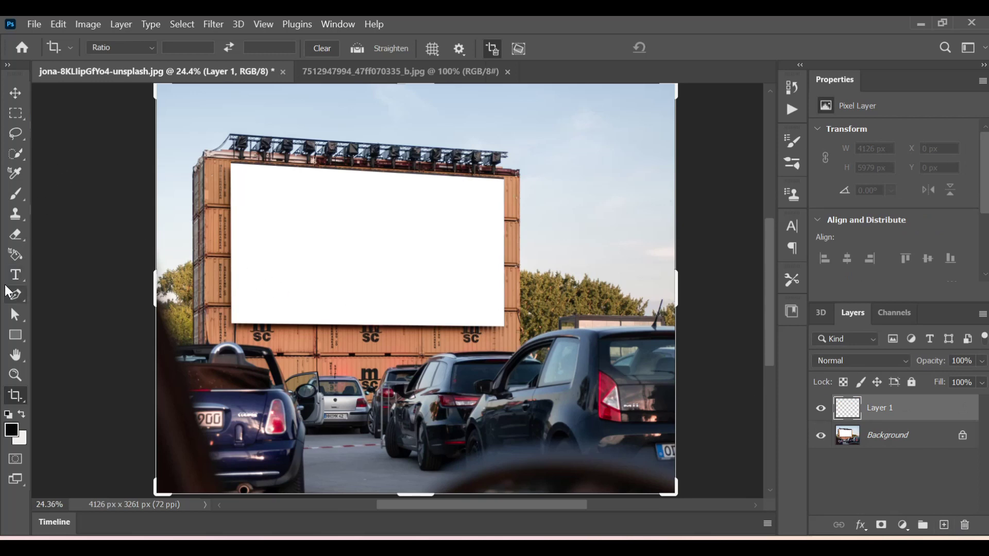
left_click(15, 355)
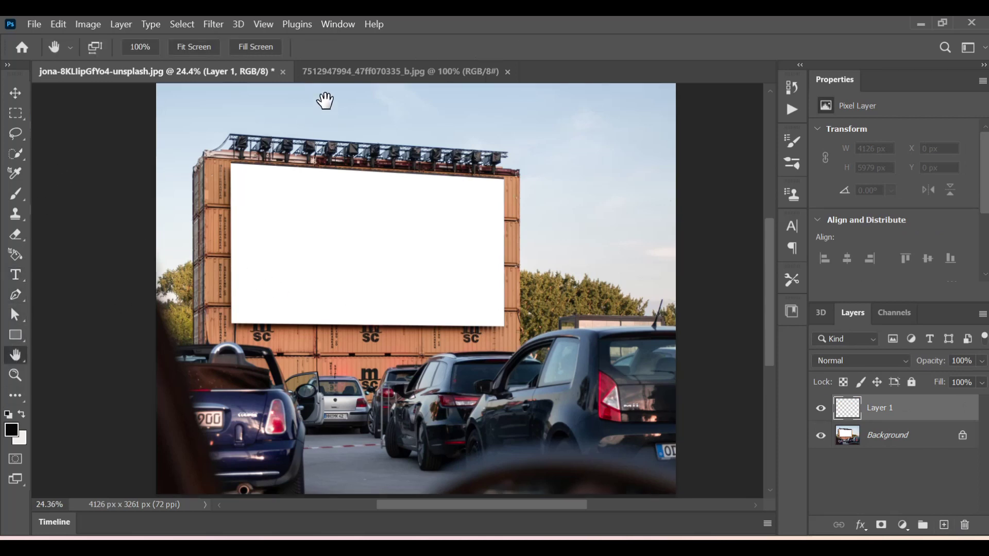
left_click(217, 27)
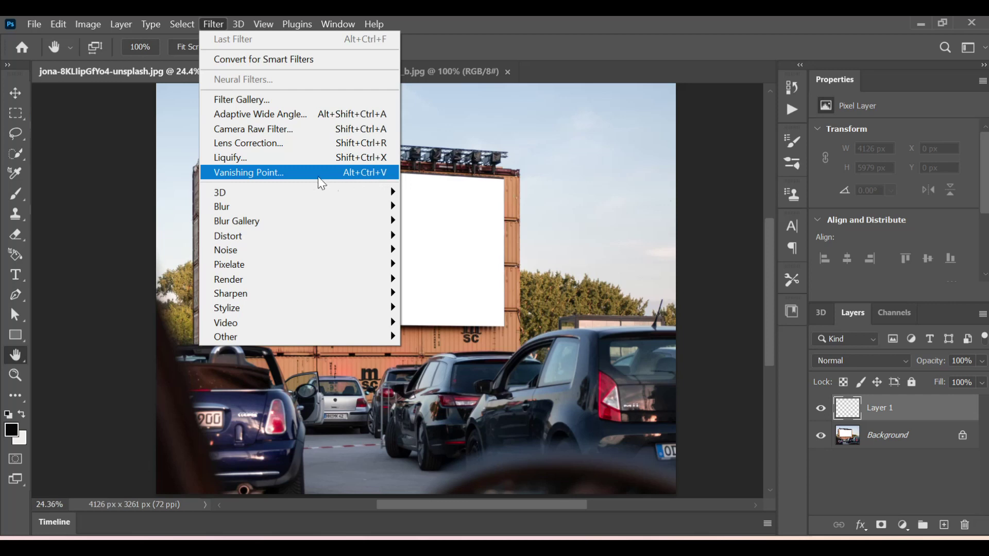
- In Vanishing Point, build a perspective plane on the blank screen's four corners
left_click(305, 180)
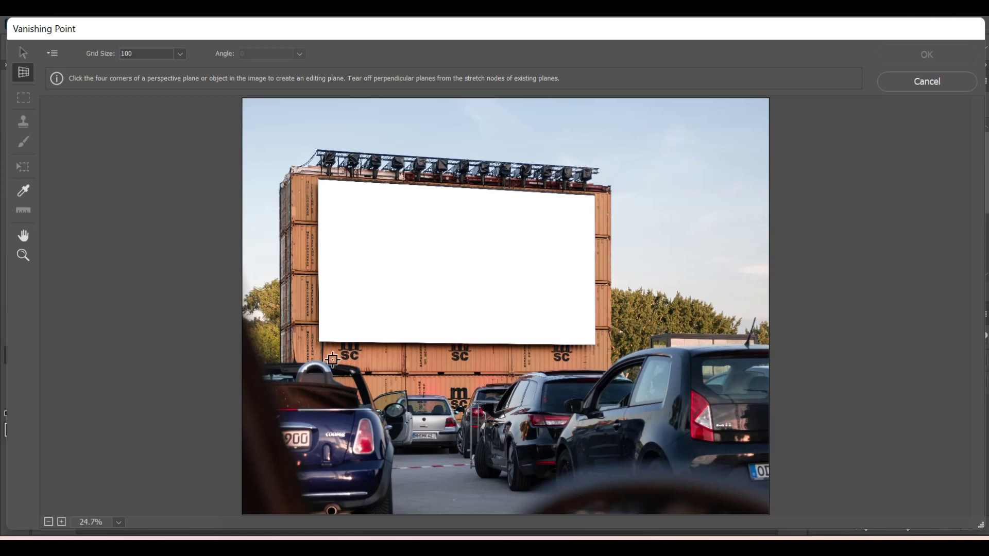
key("alt")
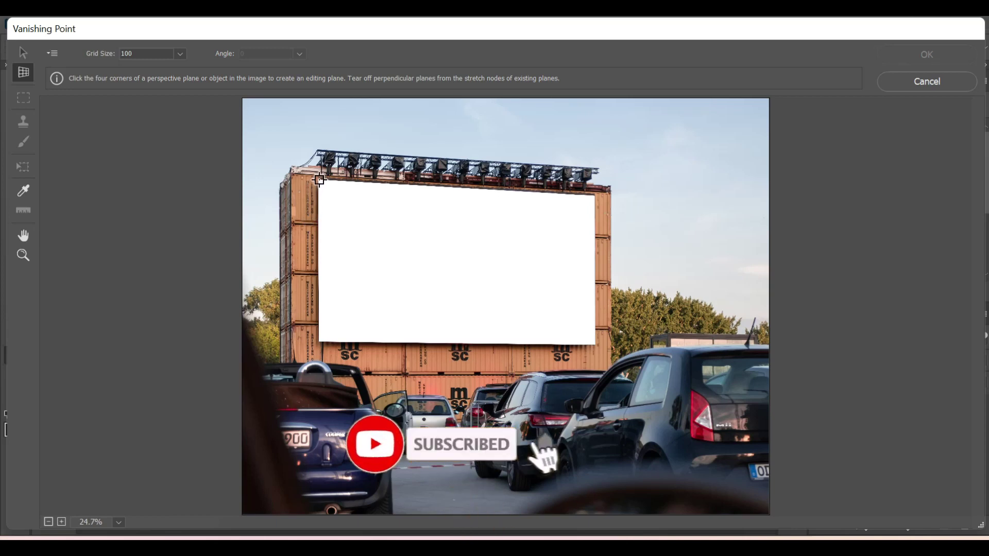
left_click(319, 179)
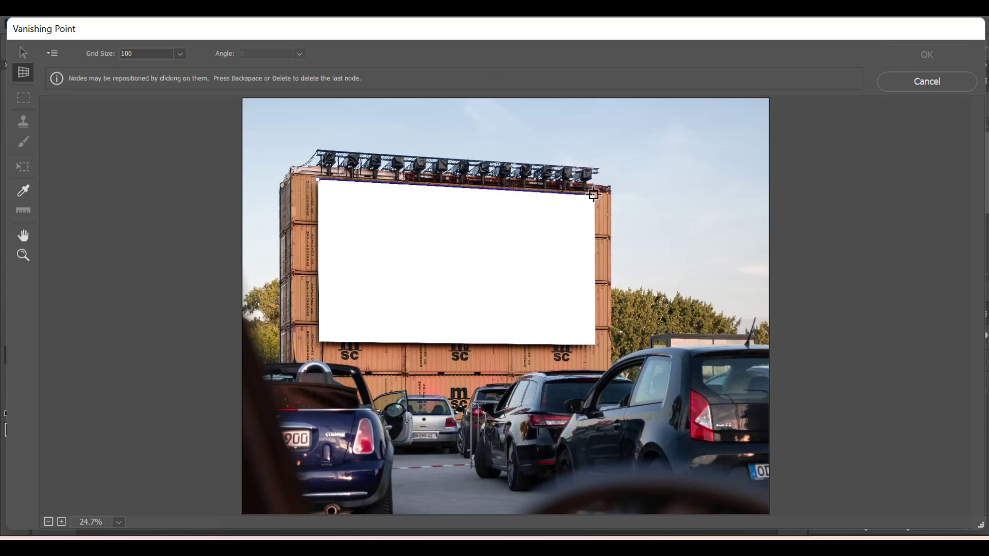
left_click(593, 194)
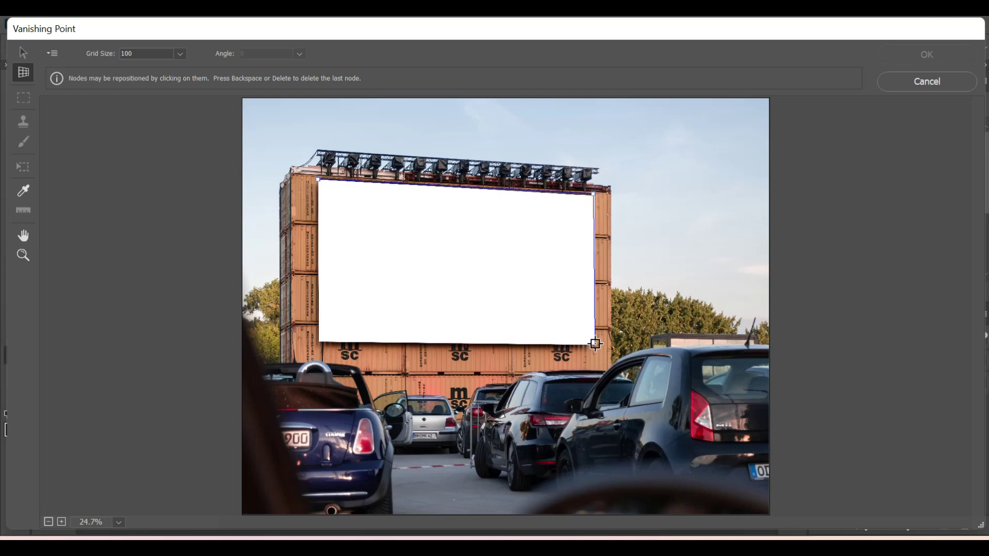
left_click(595, 344)
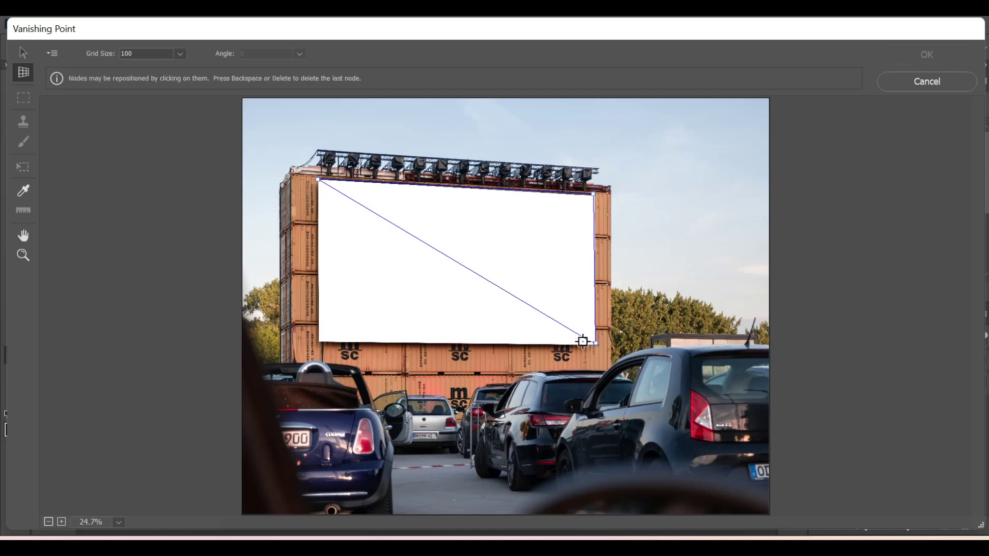
left_click(319, 341)
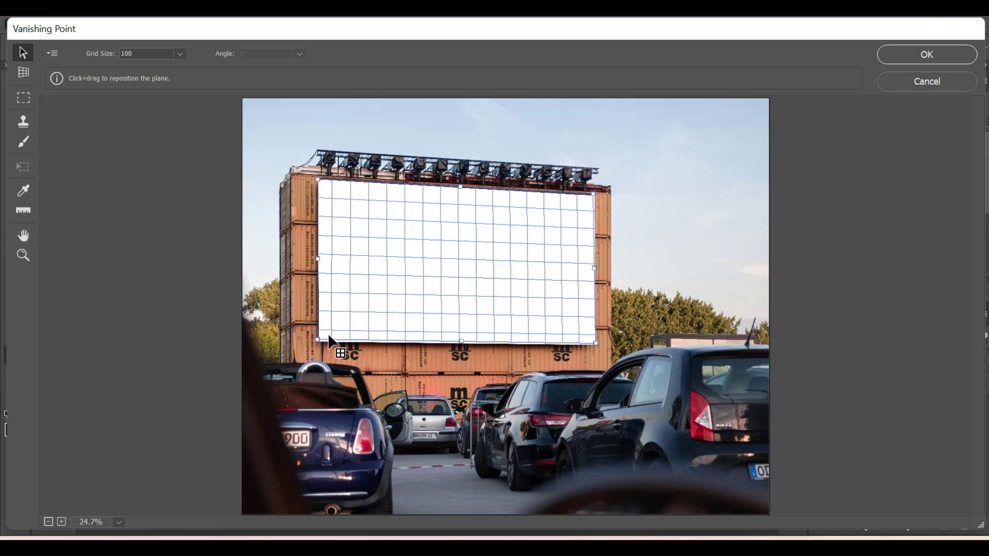
left_click_drag(391, 320, 392, 322)
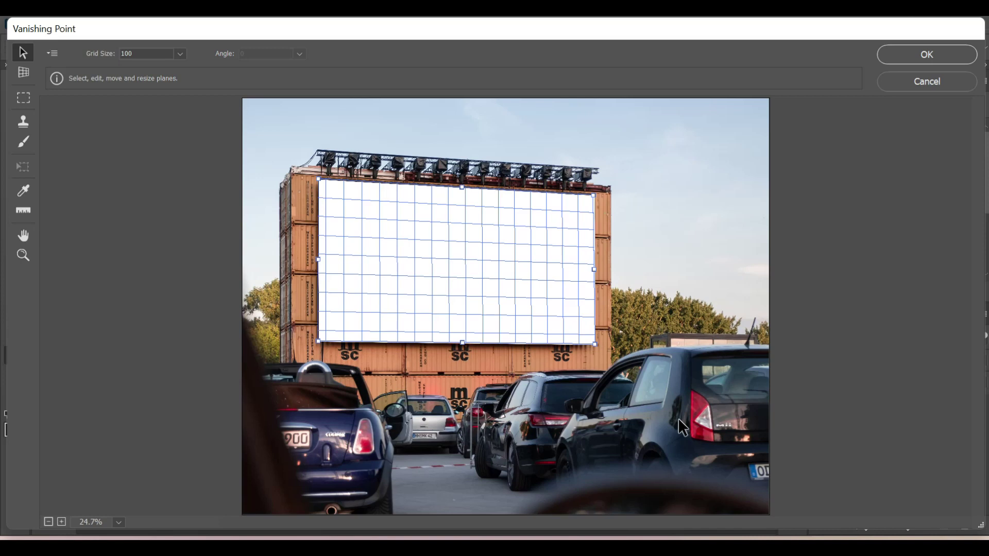
- Paste the ad into Vanishing Point, then move and scale it to fill the billboard plane
key("ctrl+v")
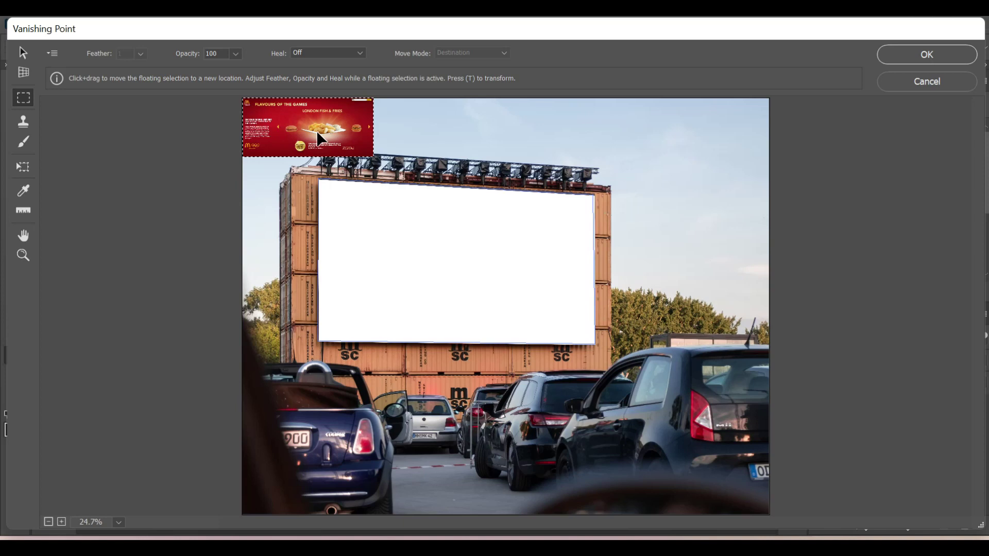
key("alt")
key("t")
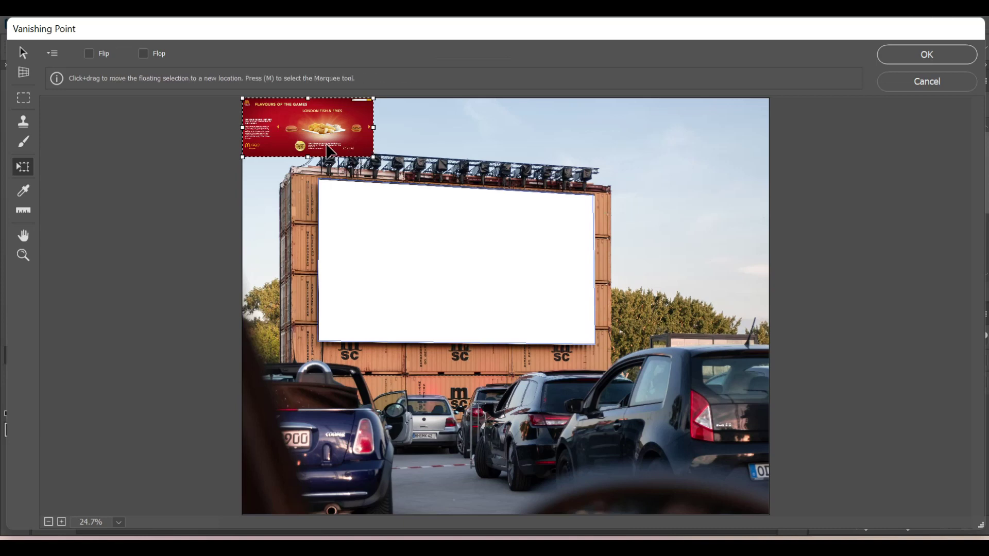
left_click_drag(302, 133, 384, 229)
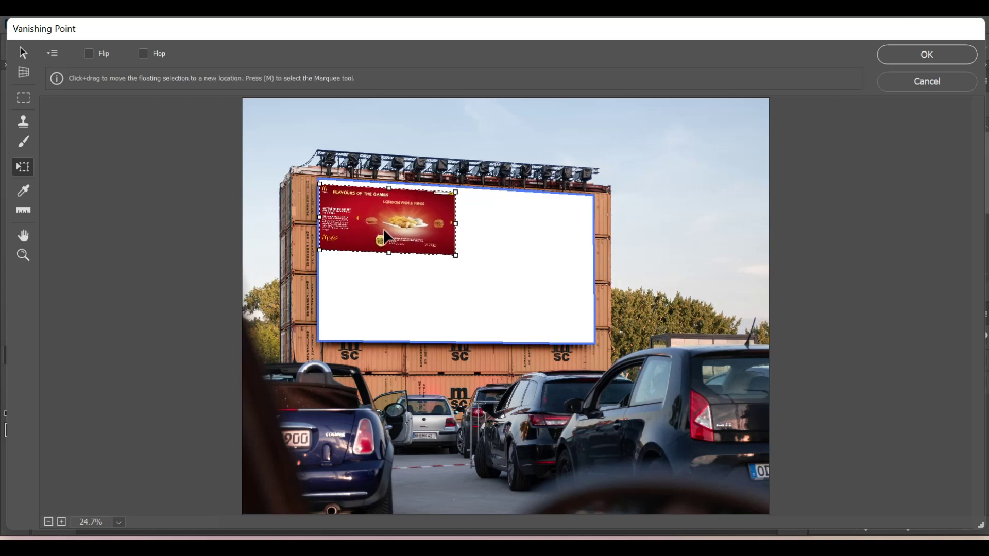
left_click_drag(384, 228, 383, 224)
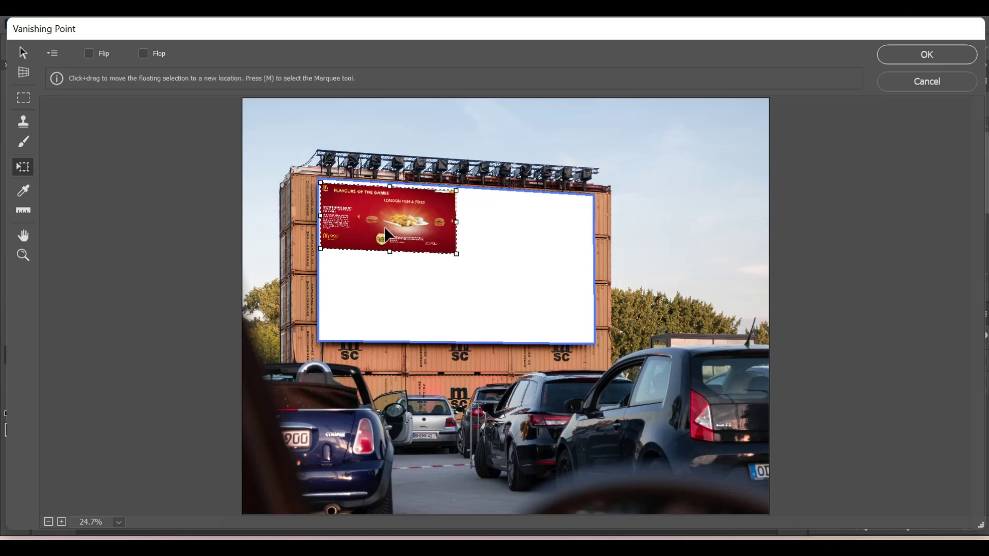
left_click_drag(455, 250, 587, 329)
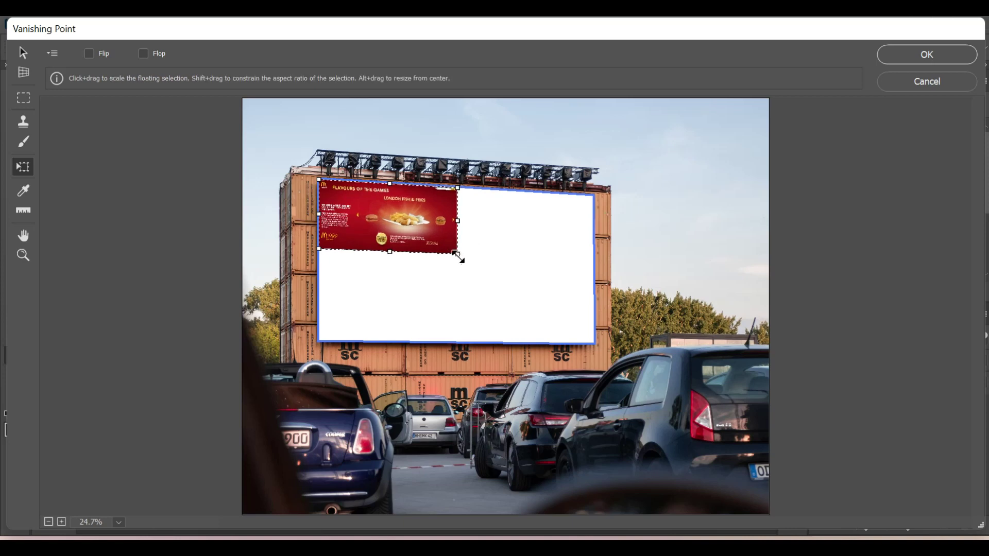
left_click_drag(590, 342, 595, 345)
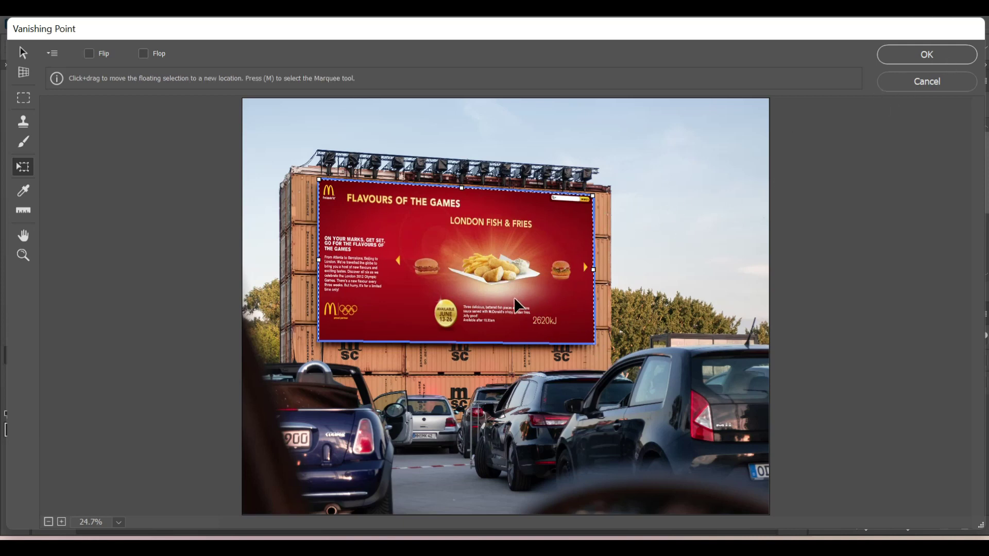
- Apply the Vanishing Point result and zoom in to inspect the ad on the billboard
left_click(928, 64)
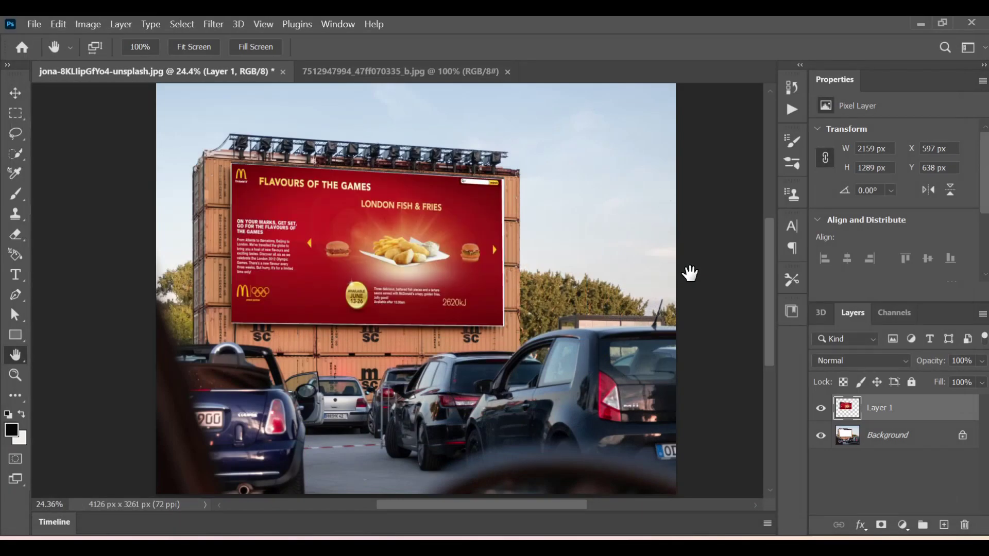
scroll(512, 372, "up", 3)
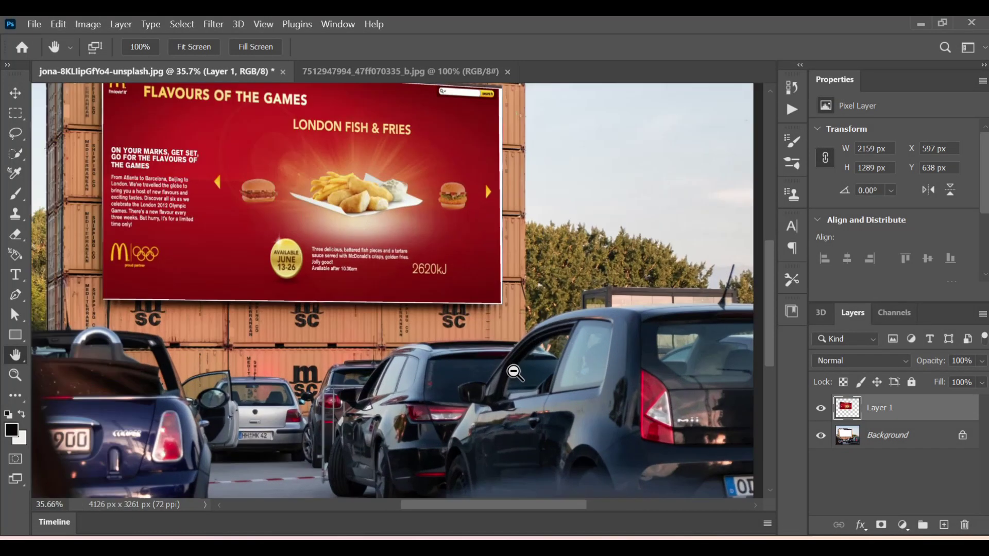
left_click_drag(481, 393, 581, 387)
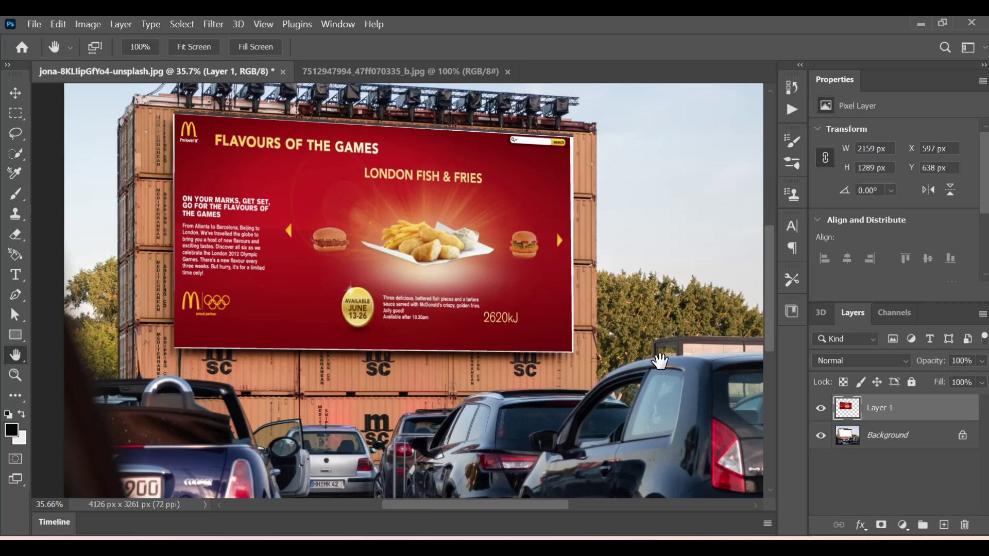
left_click(821, 408)
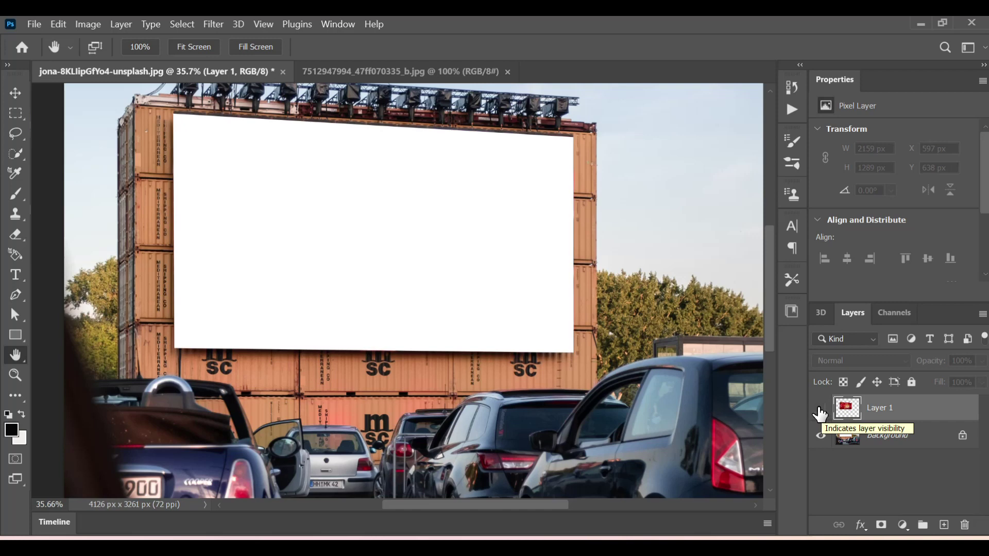
left_click(821, 408)
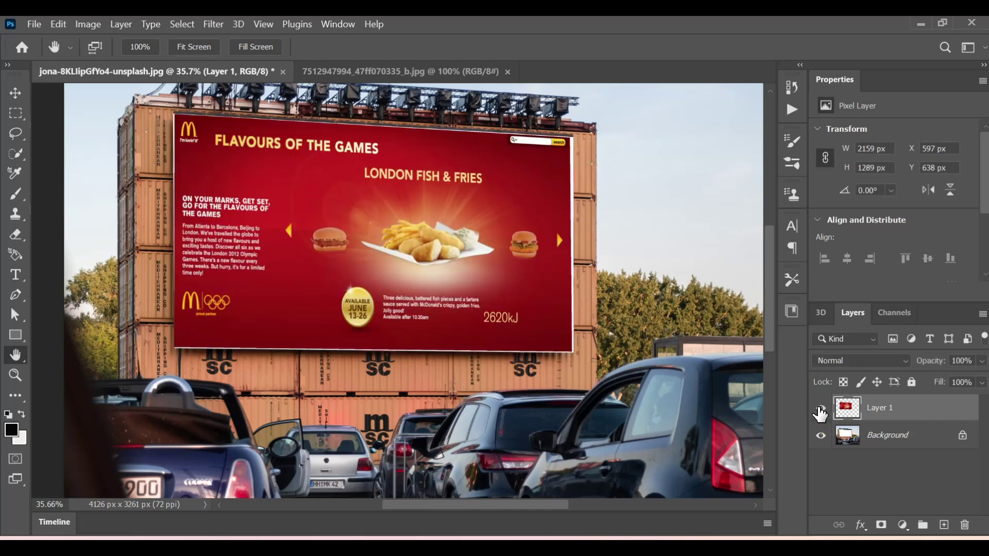